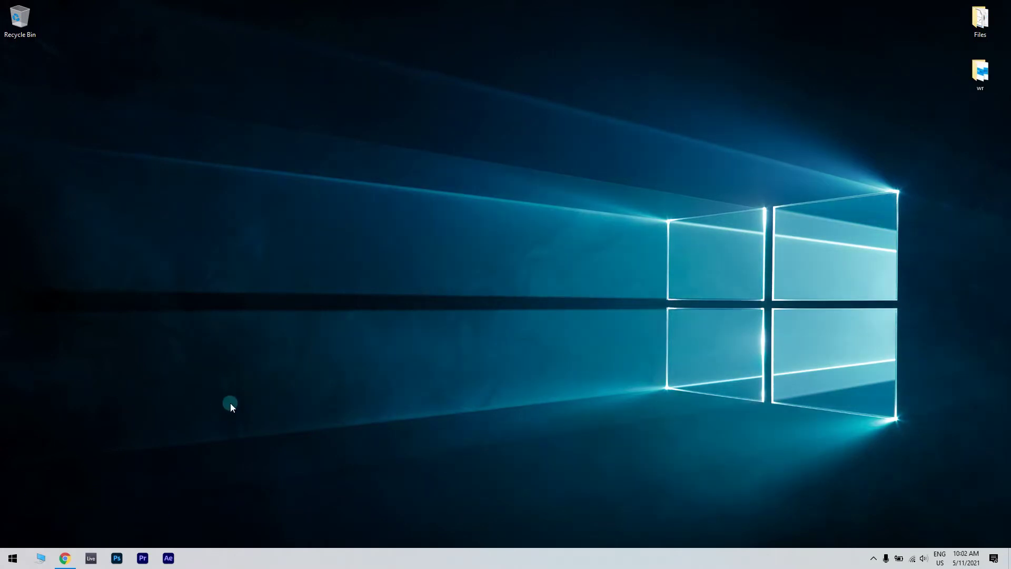
Run the Windows Store Apps troubleshooter from Update & Security > Troubleshoot > Additional troubleshooters
click(11, 558)
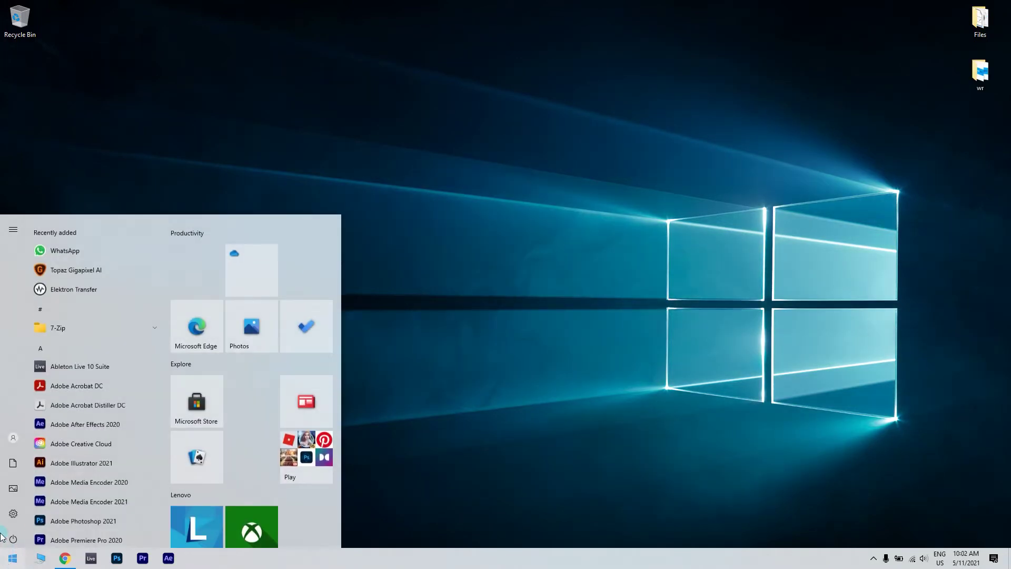
click(13, 514)
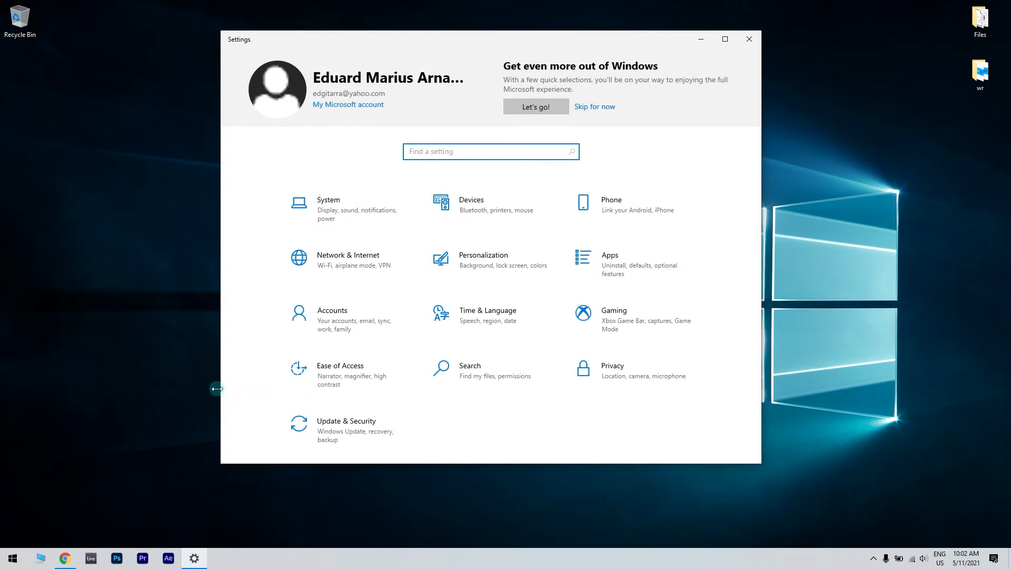
click(319, 425)
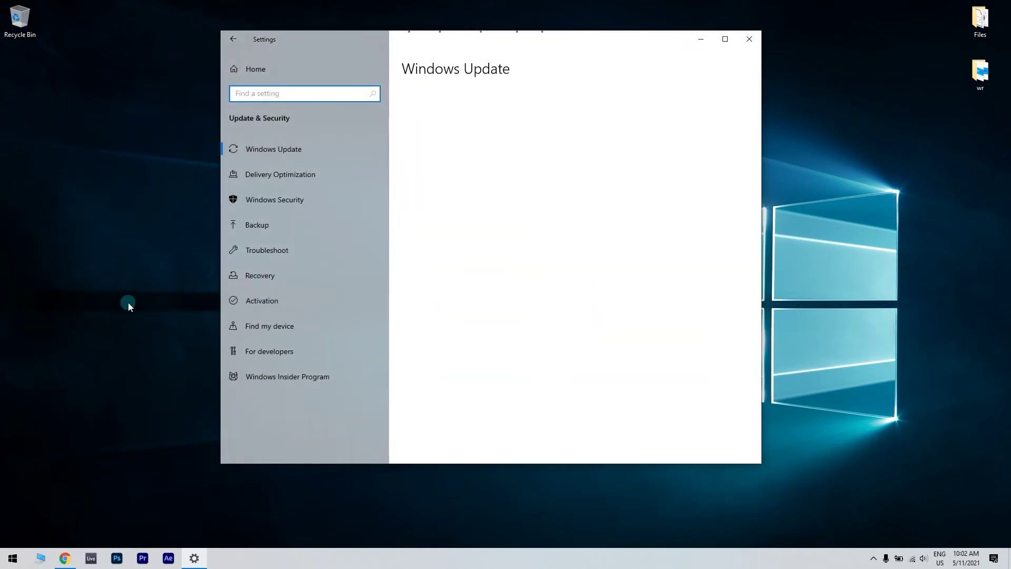
click(268, 251)
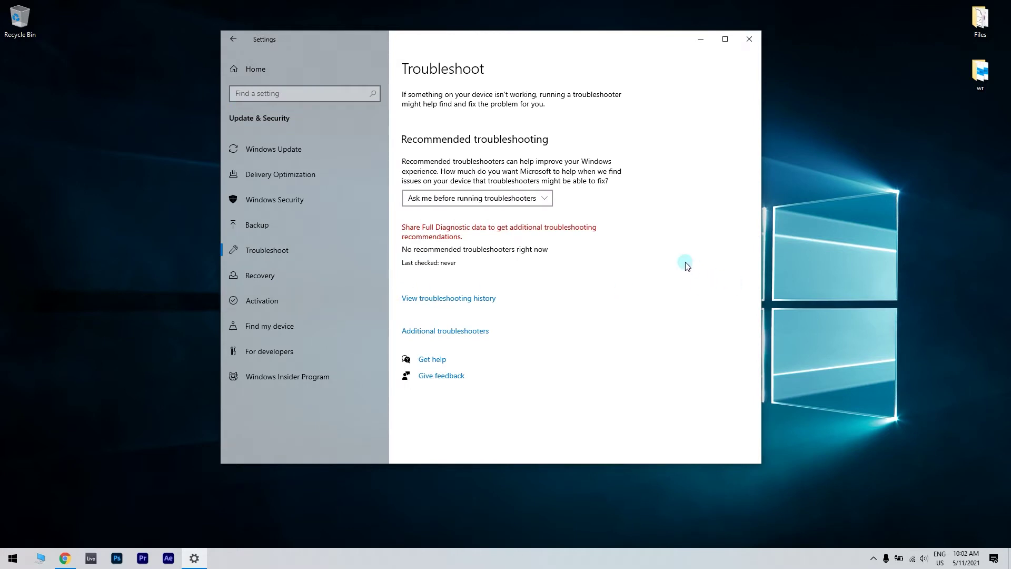
click(421, 332)
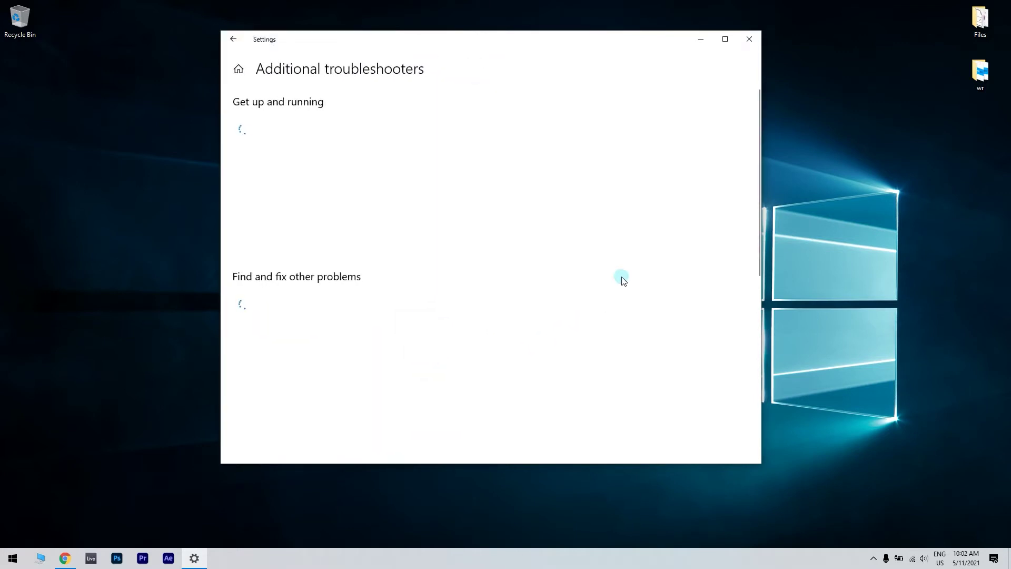
scroll(619, 275, down, 5)
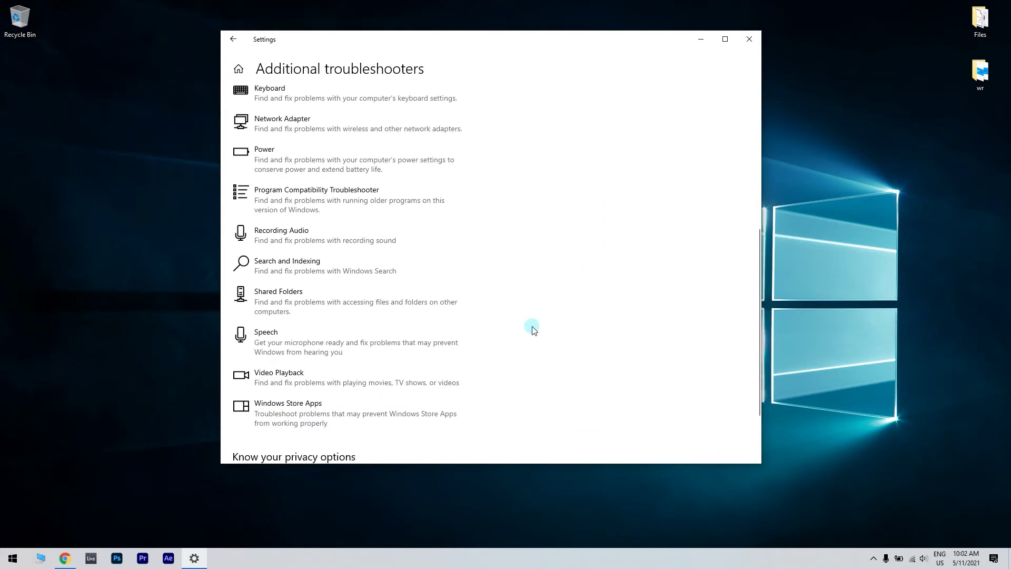
click(443, 412)
scroll(564, 377, down, 3)
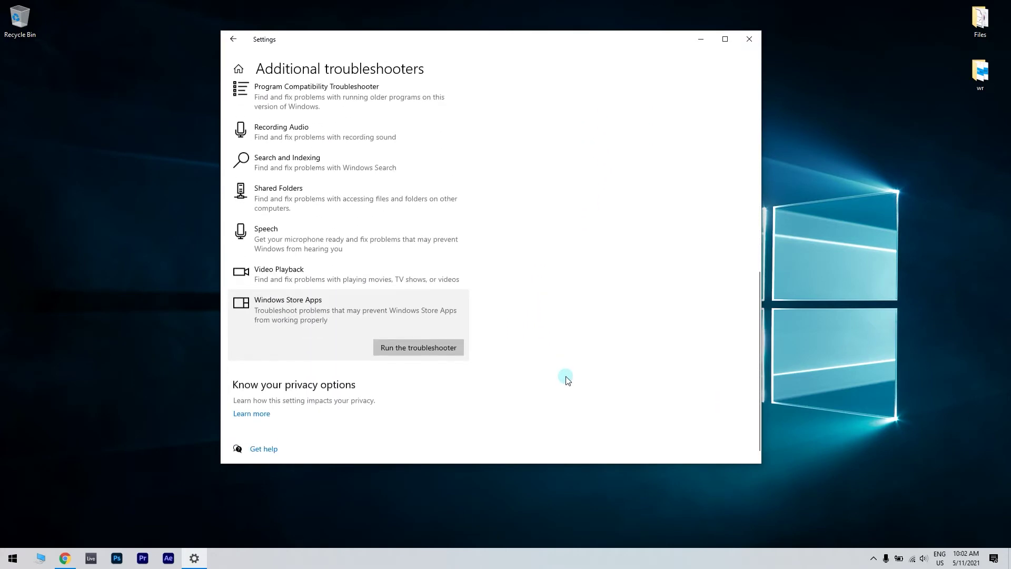
click(456, 335)
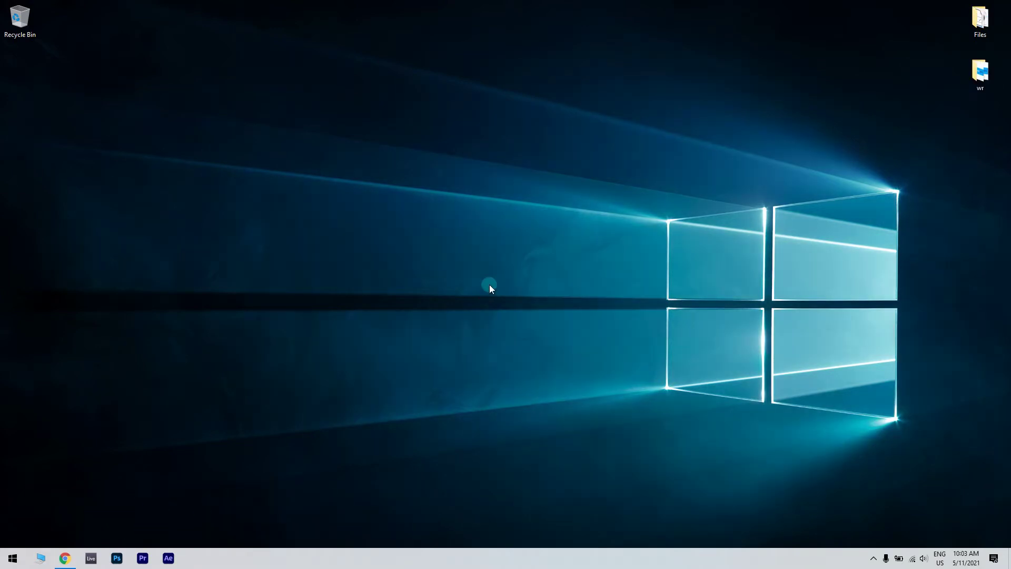
Reset Xbox Console Companion from its Advanced options in Apps & features, confirming the reset
click(13, 559)
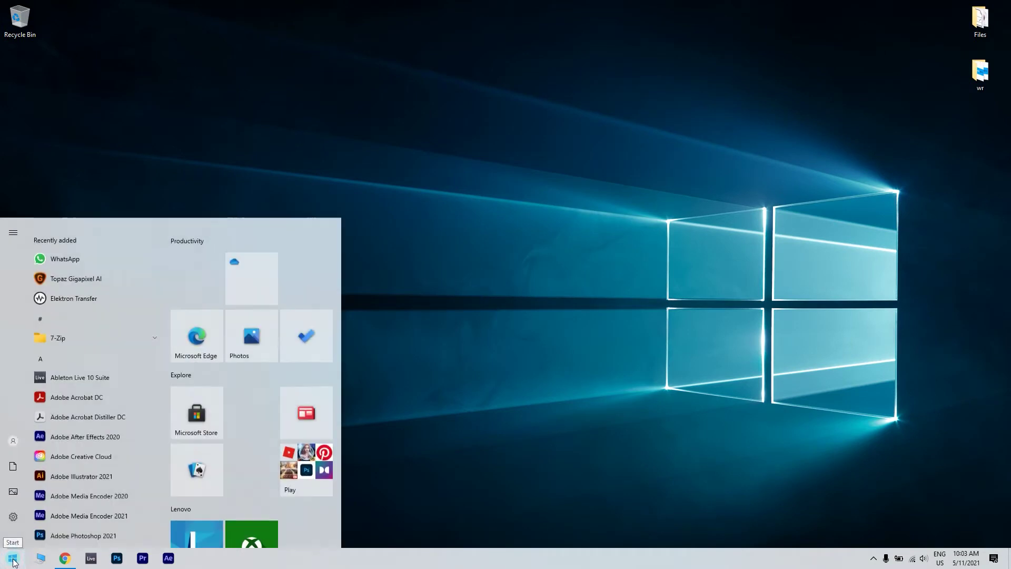
text(apps an)
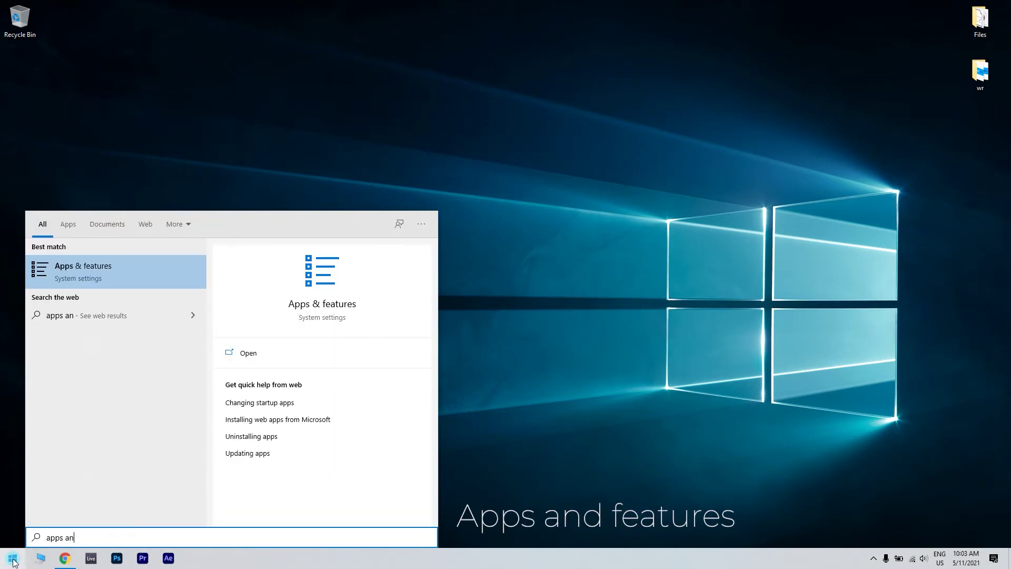
text(d features)
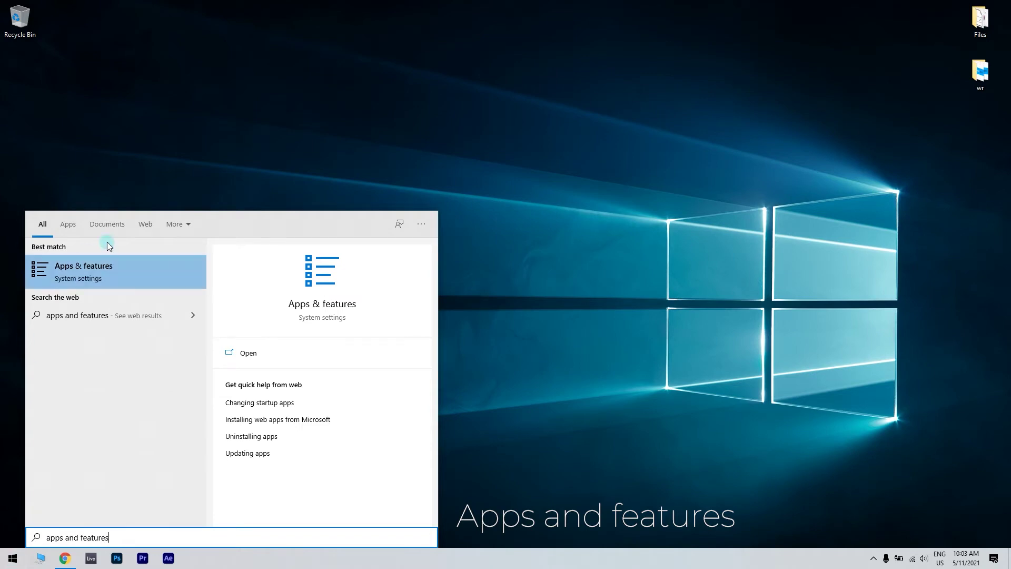
click(169, 267)
scroll(527, 284, down, 15)
scroll(540, 284, down, 20)
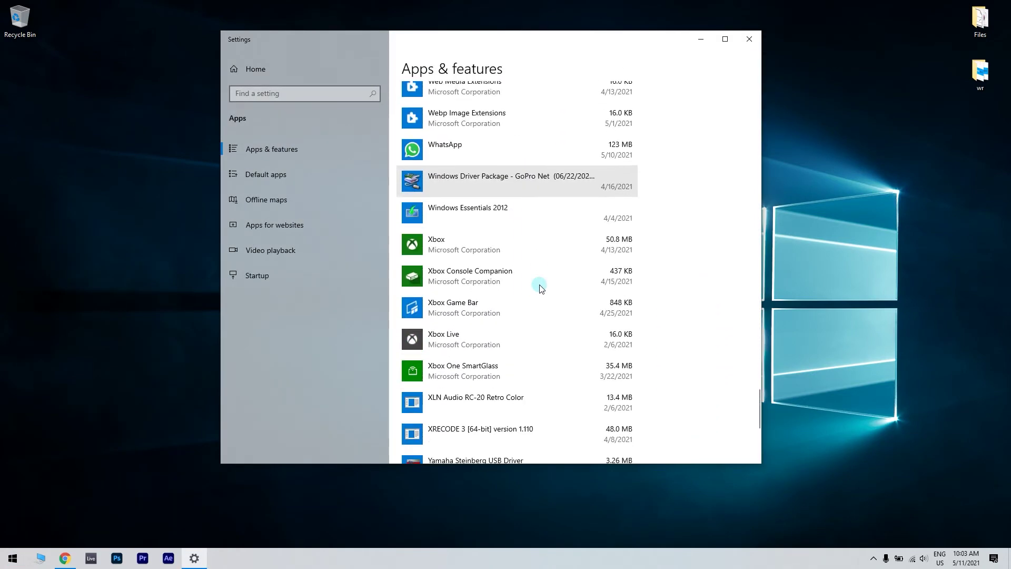
click(532, 275)
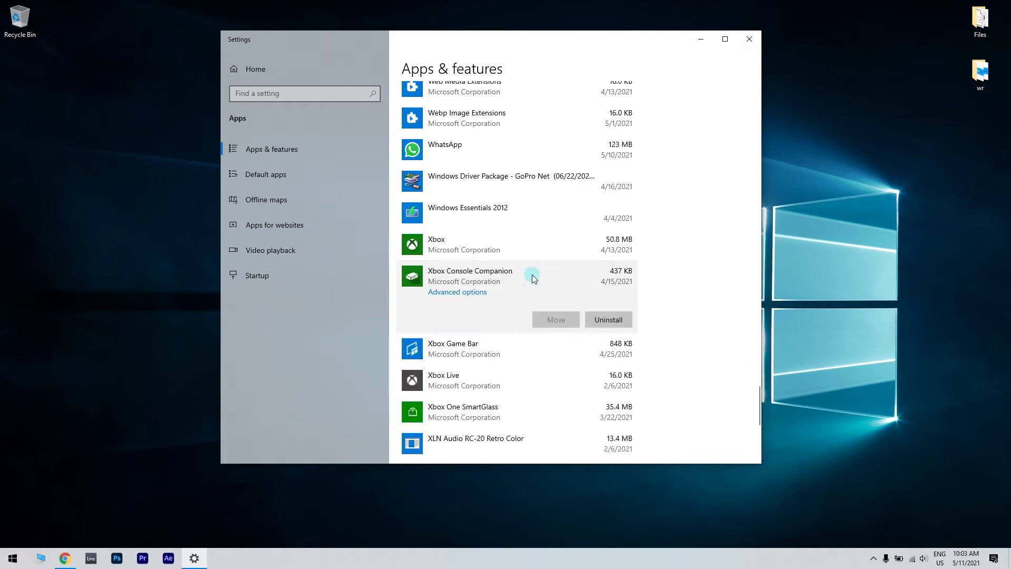
click(465, 292)
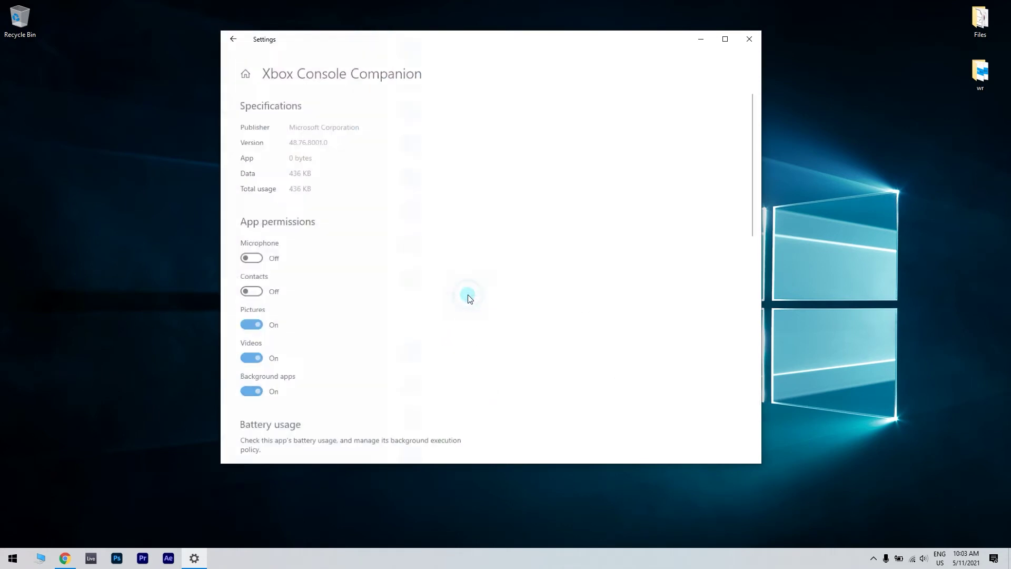
scroll(471, 294, down, 7)
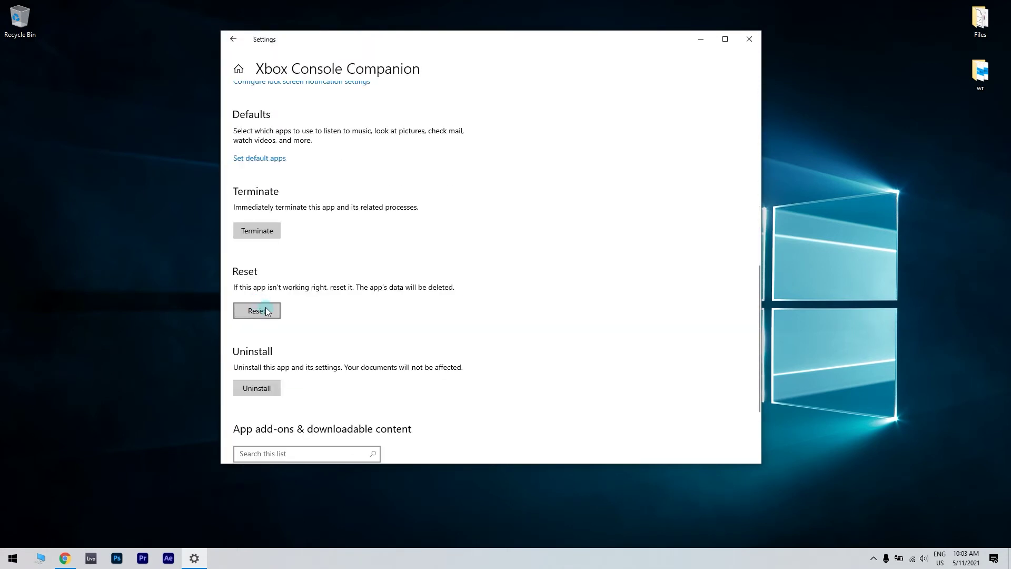
click(264, 310)
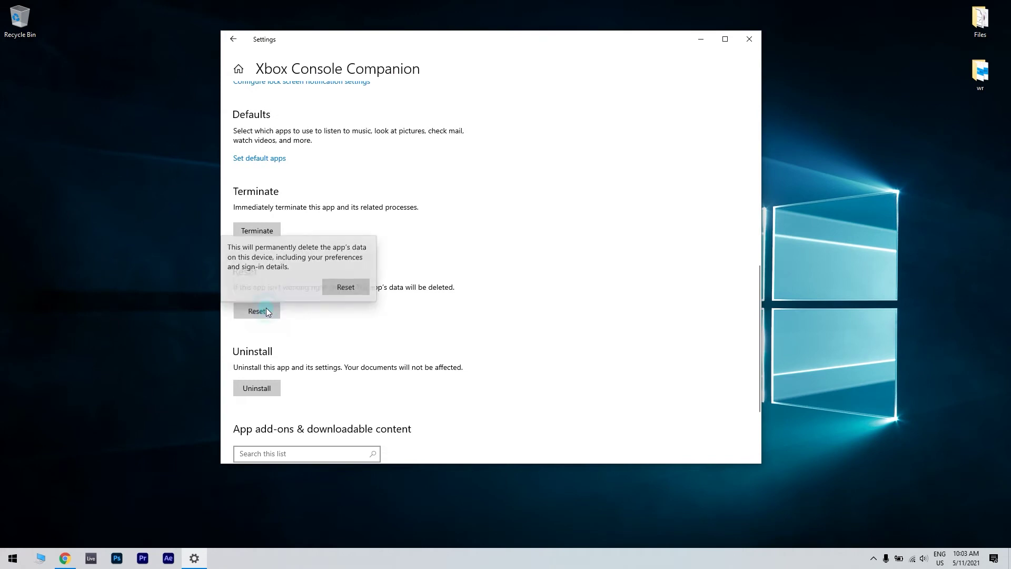
click(340, 285)
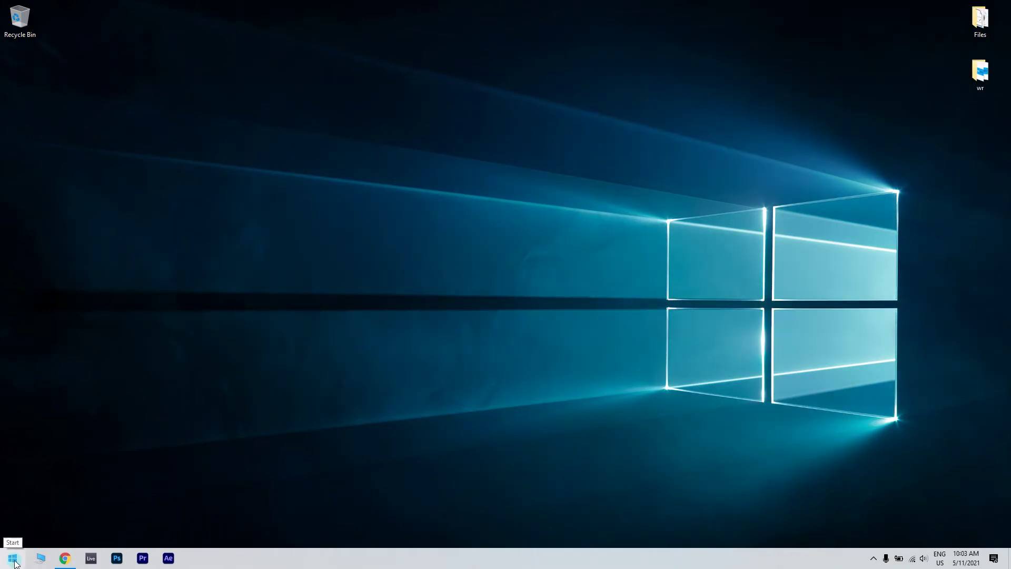
In an admin PowerShell, enter the Get-AppXPackage -AllUsers Add-AppxPackage re-register command
right_click(15, 561)
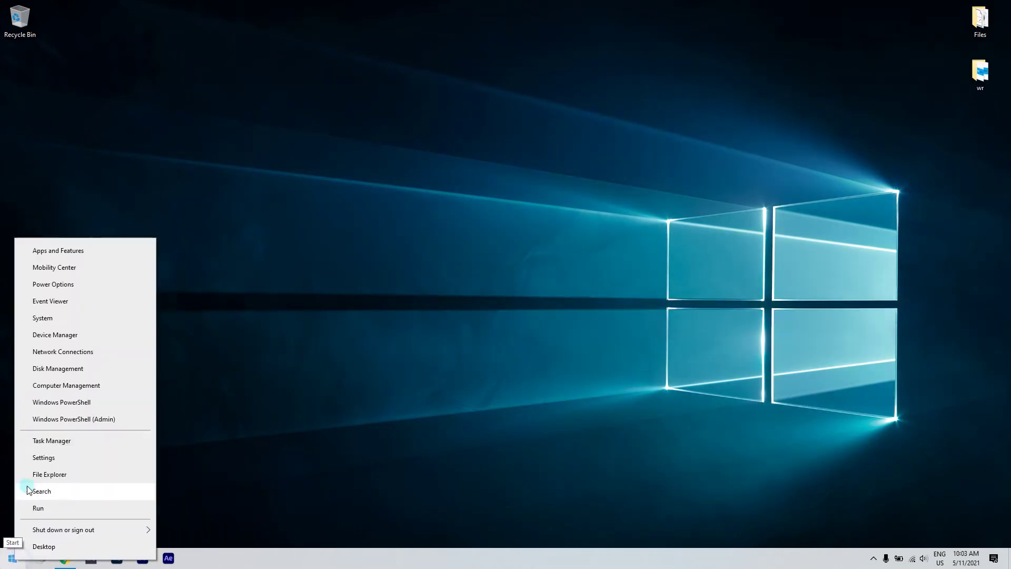
click(115, 417)
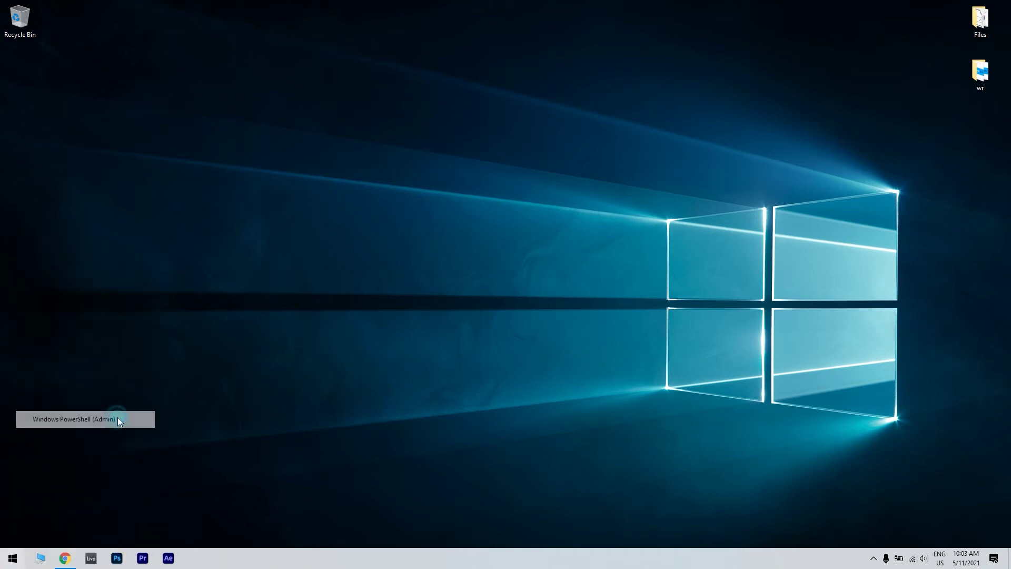
drag(480, 100, 559, 101)
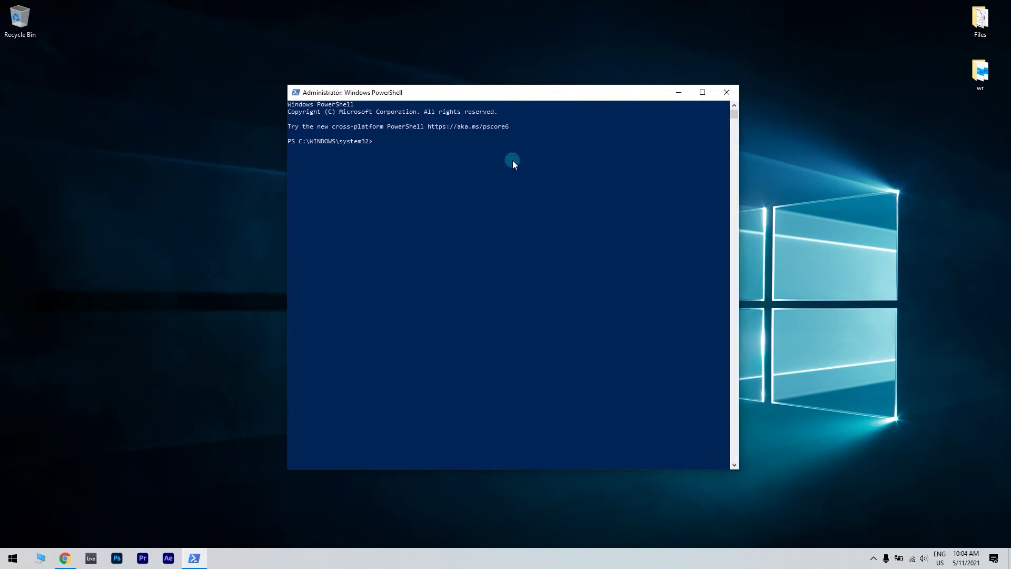
text(Get)
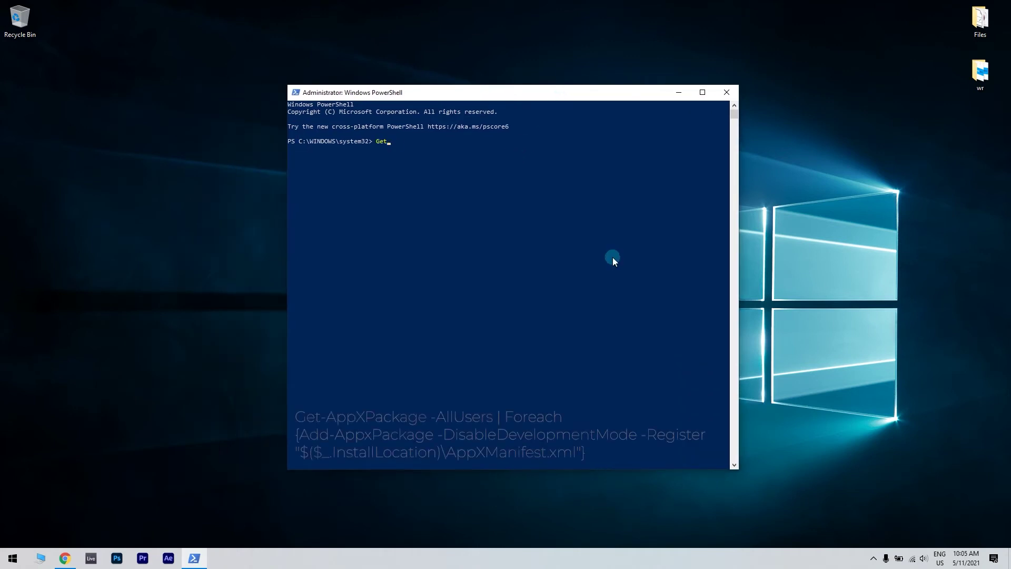
text(-AppXPackage-AllUsers|Foreach{Add-AppxPackage-DisableDevelopmentMode-Register"$($_.InstallLocation)\AppXManifest)
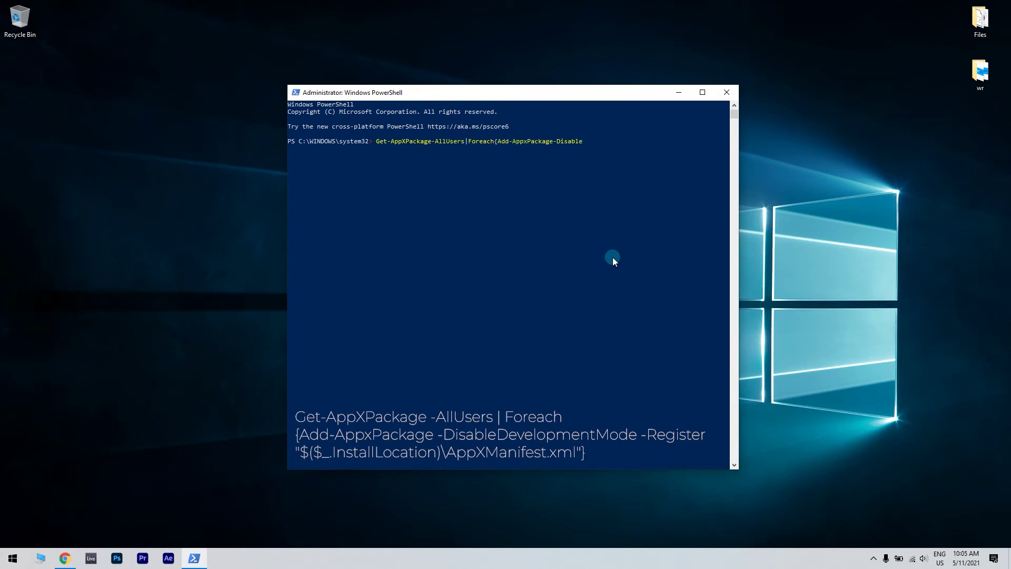
text(.xml"})
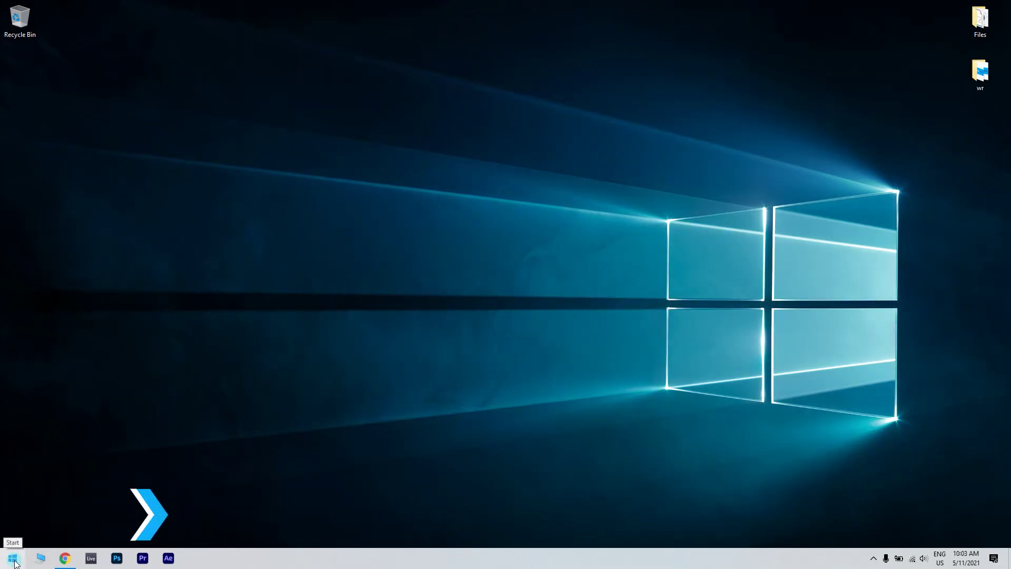
In a new admin PowerShell, enter Get-AppxPackage *xboxapp* | Remove-AppxPackage
right_click(13, 558)
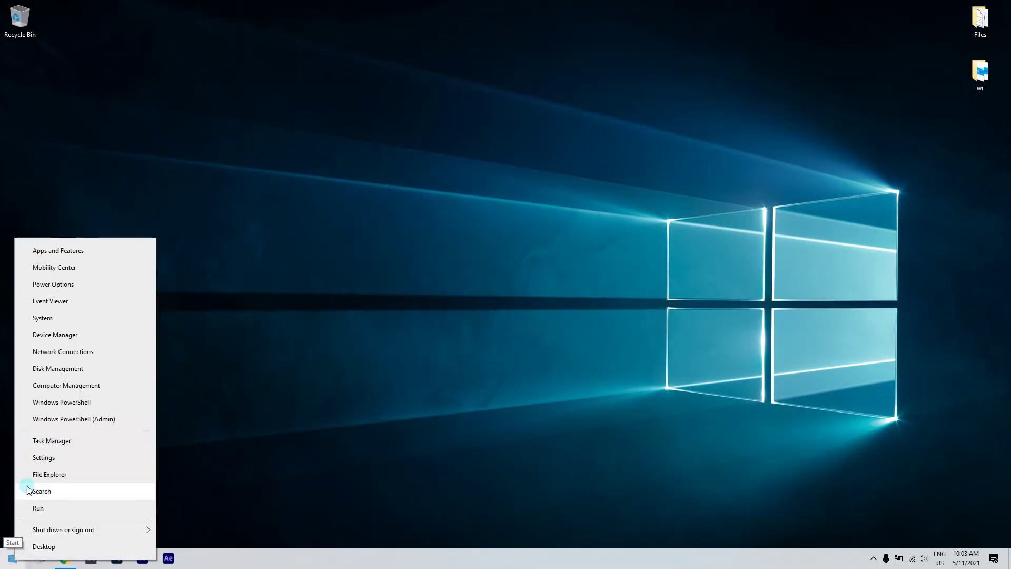
click(115, 412)
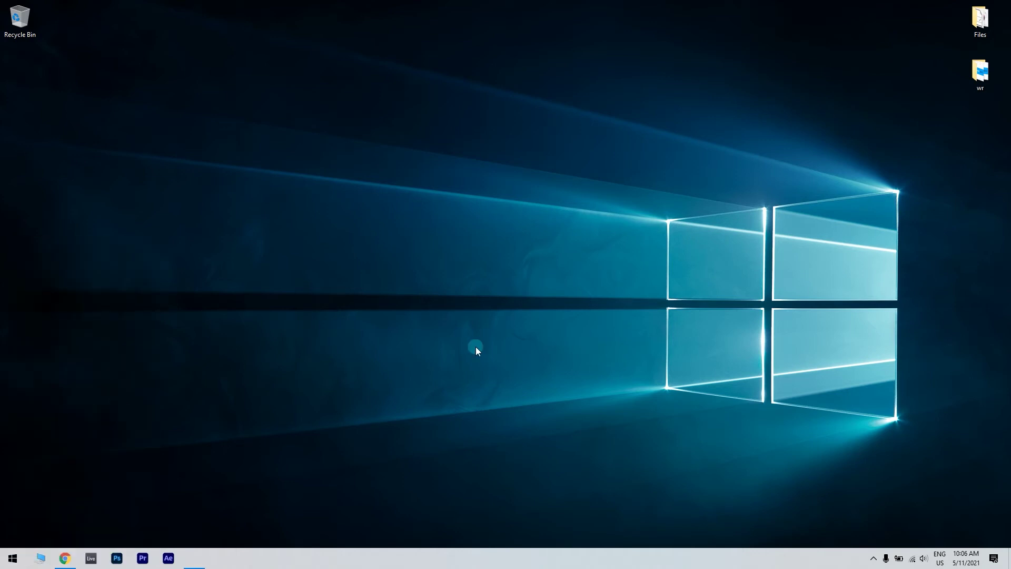
drag(337, 20, 614, 86)
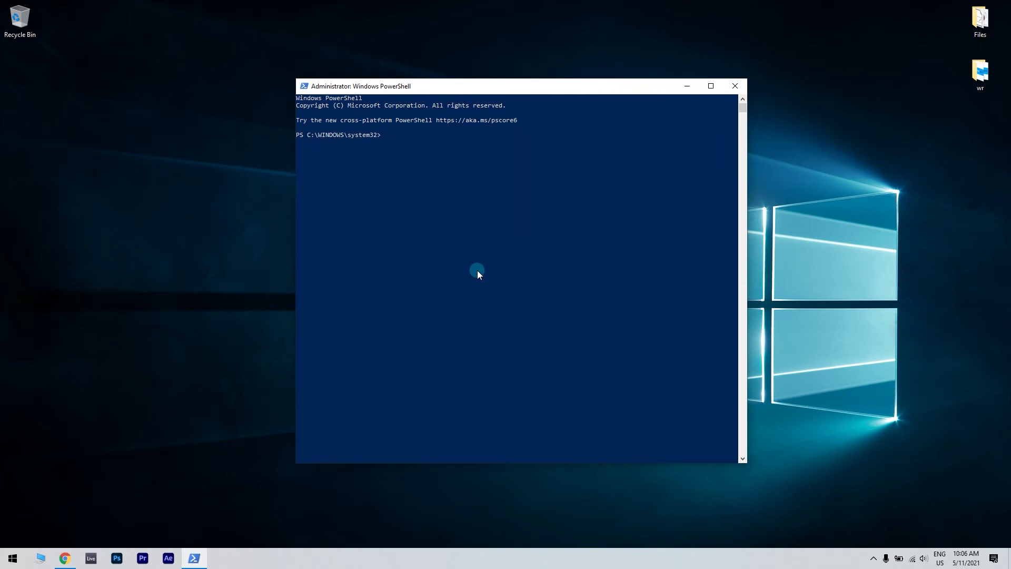
text(Xbox app:Get-AppxPackage*xboxapp*| Remove-AppxPackage)
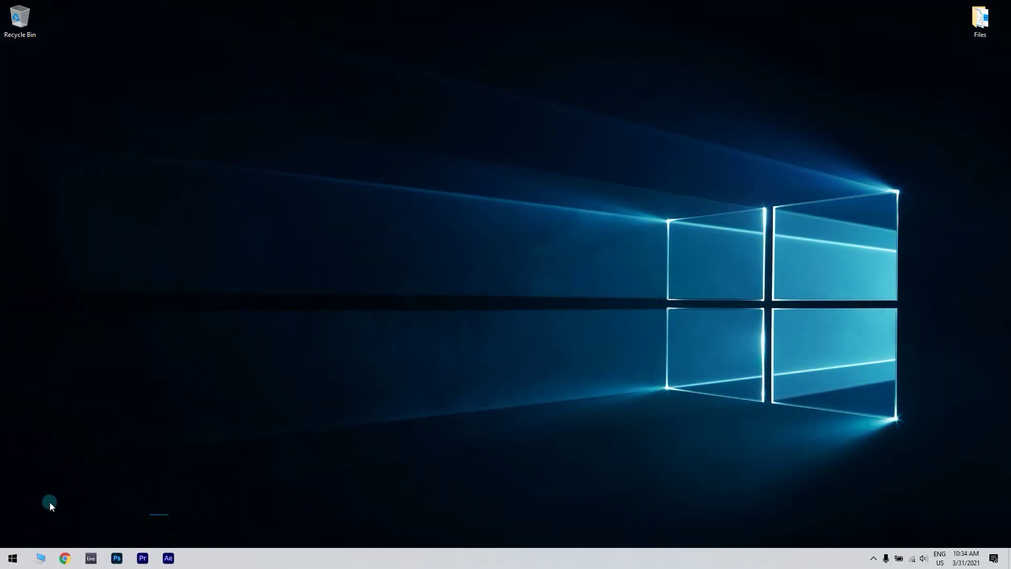
Launch msconfig and tick Hide all Microsoft services on the Services tab
click(12, 558)
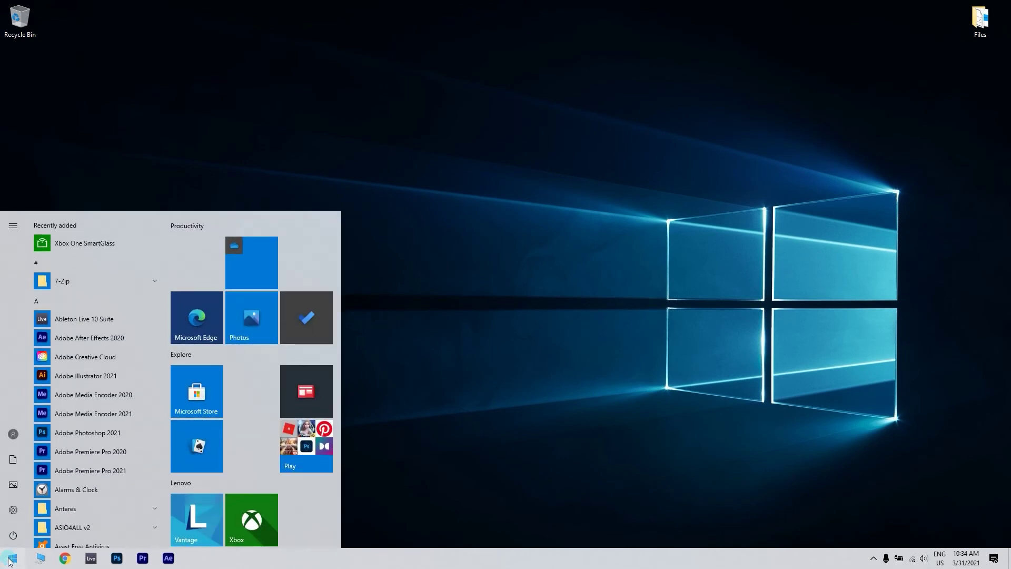
text(msconfig)
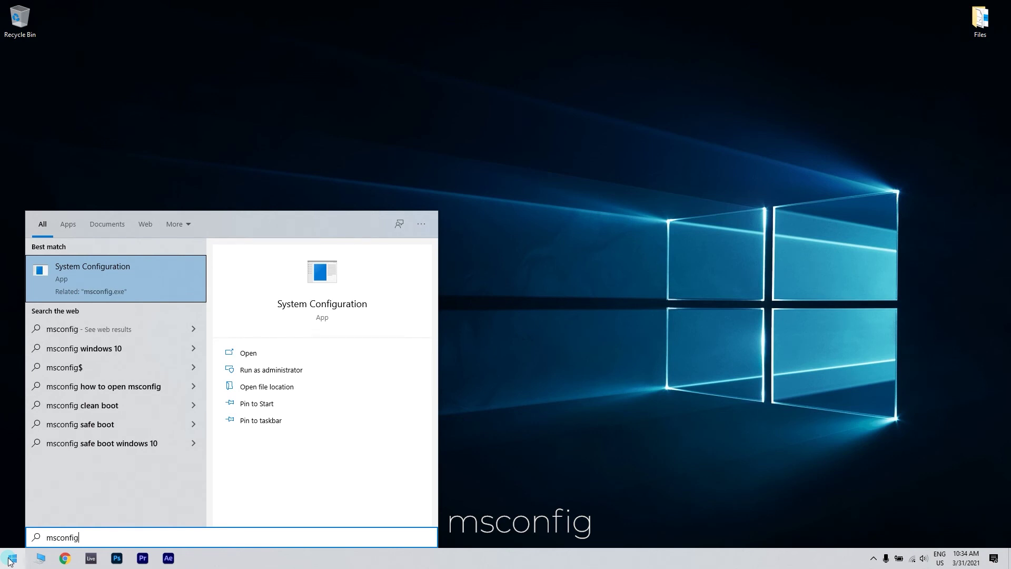
click(171, 284)
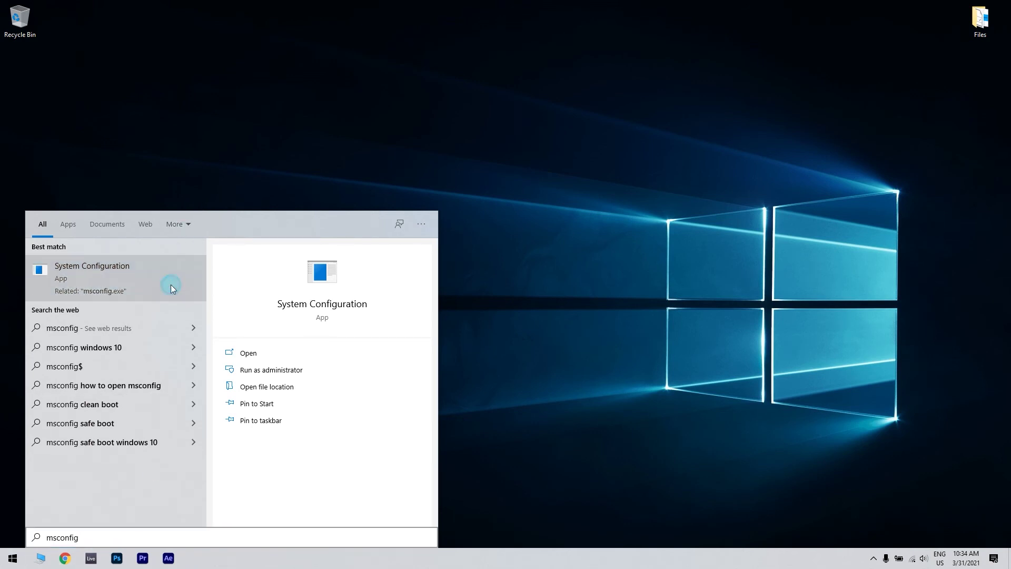
drag(493, 182, 498, 172)
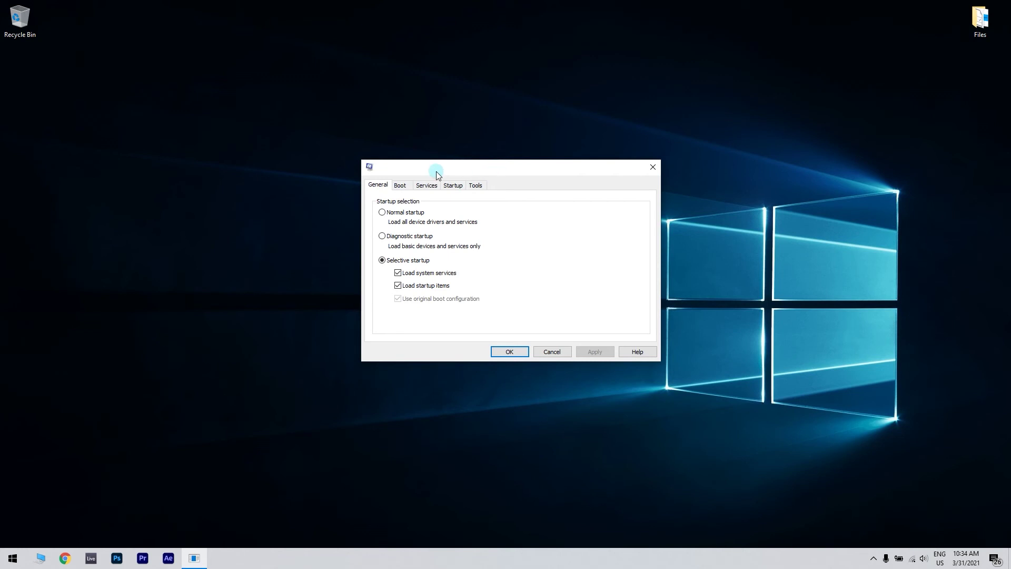
click(428, 185)
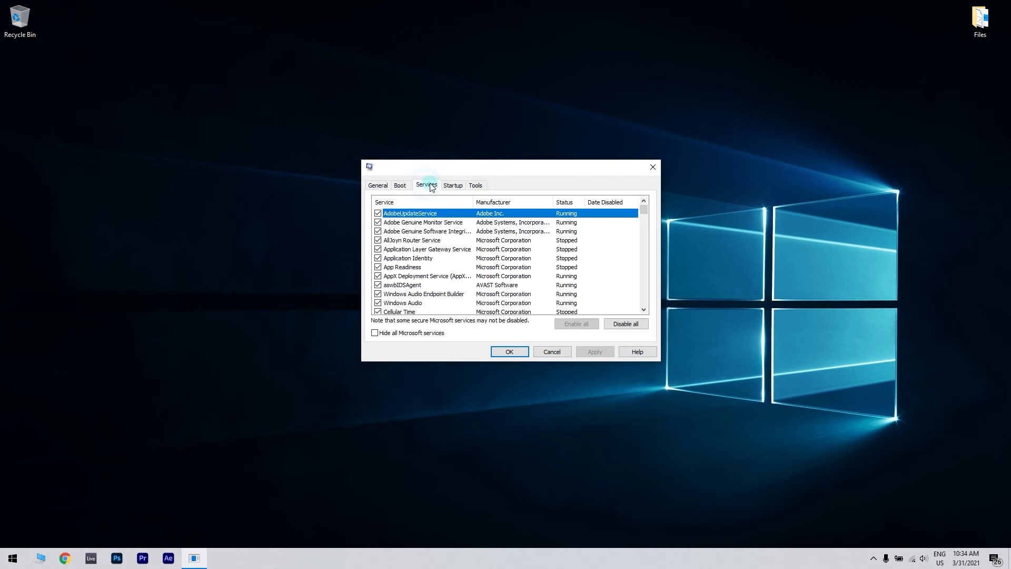
click(375, 333)
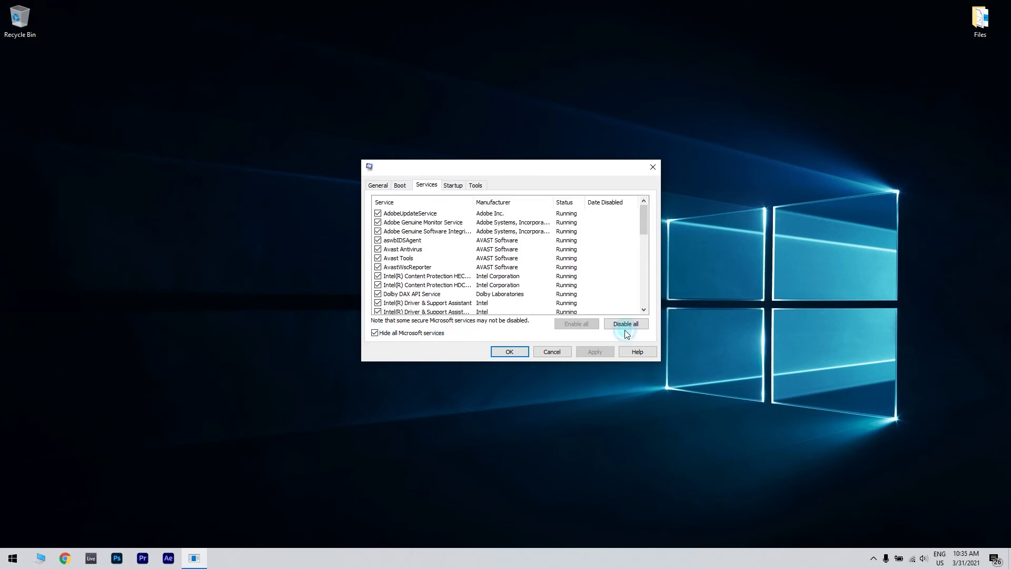
Disable the Your Phone and Intel Driver & Support Assistant startup items in Task Manager
click(452, 185)
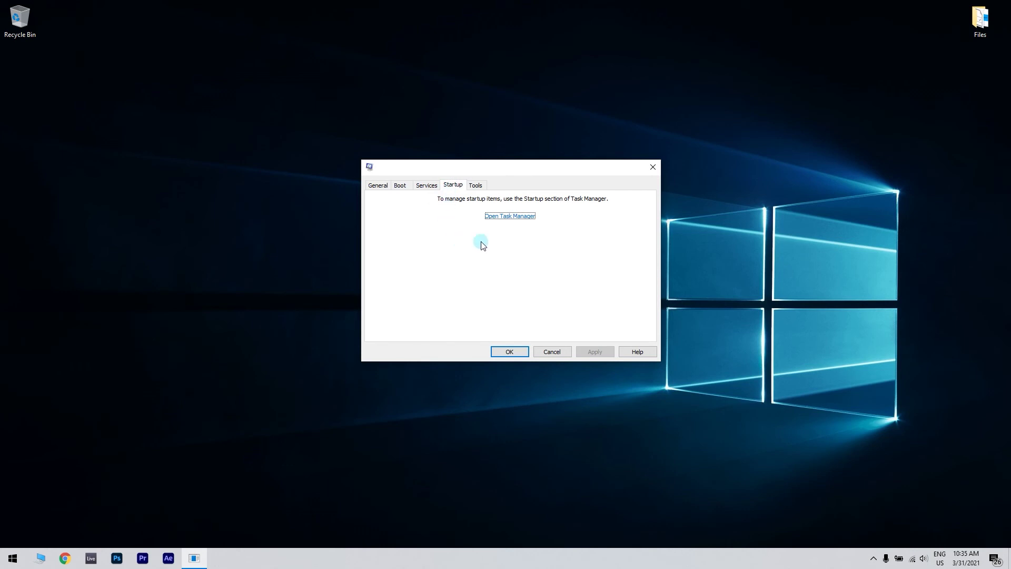
click(520, 217)
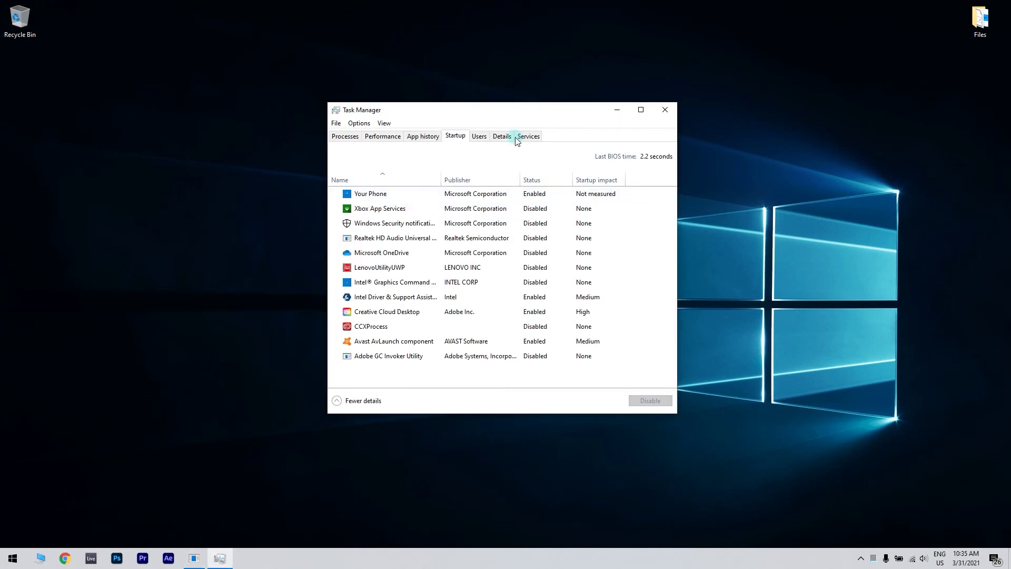
right_click(459, 199)
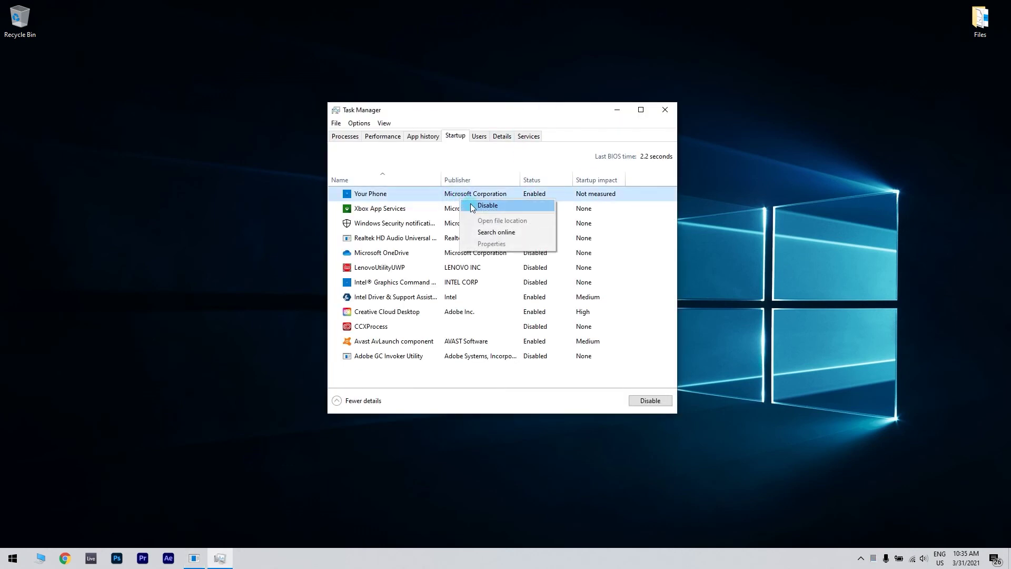
click(479, 206)
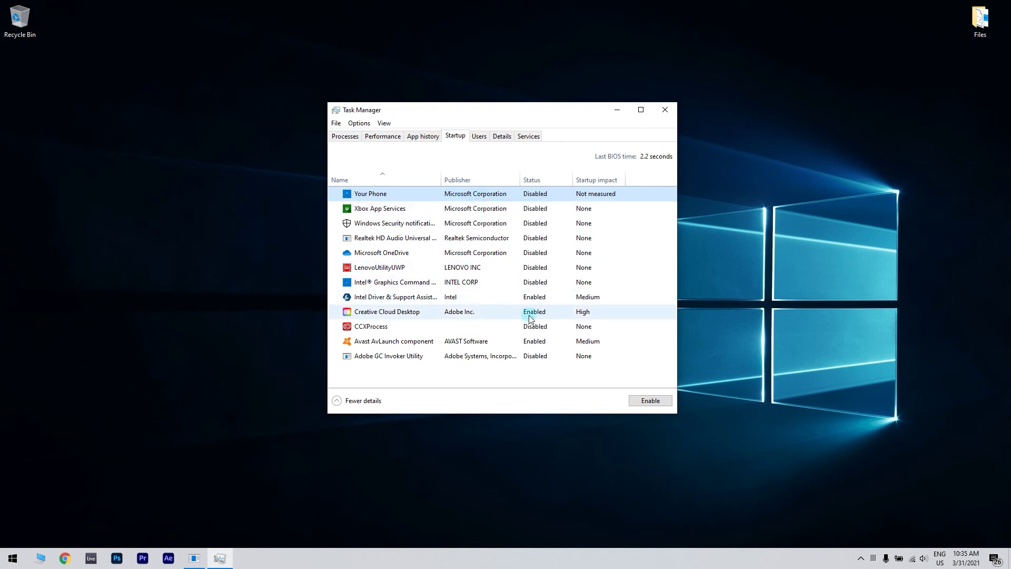
right_click(525, 296)
click(542, 301)
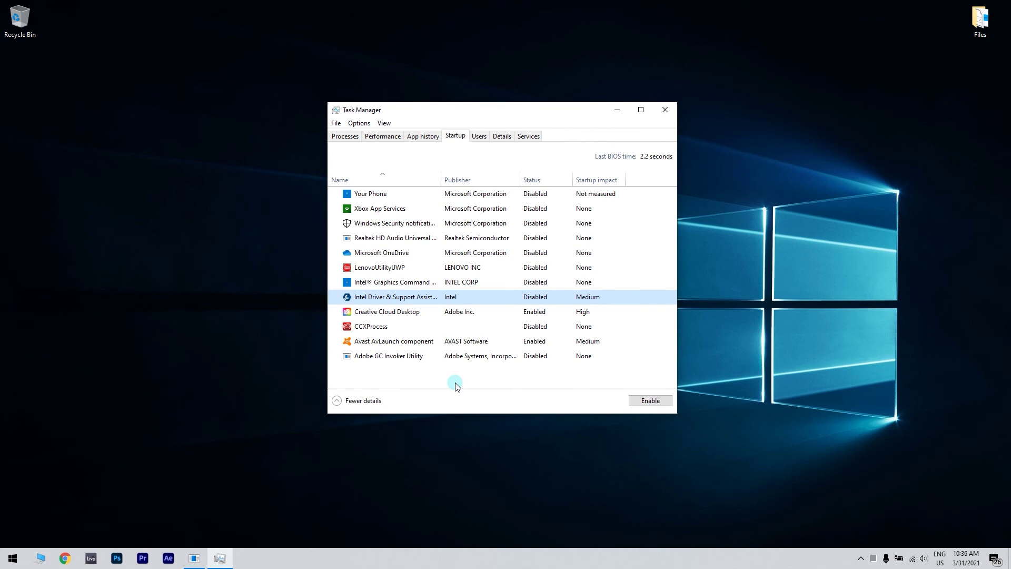
click(665, 110)
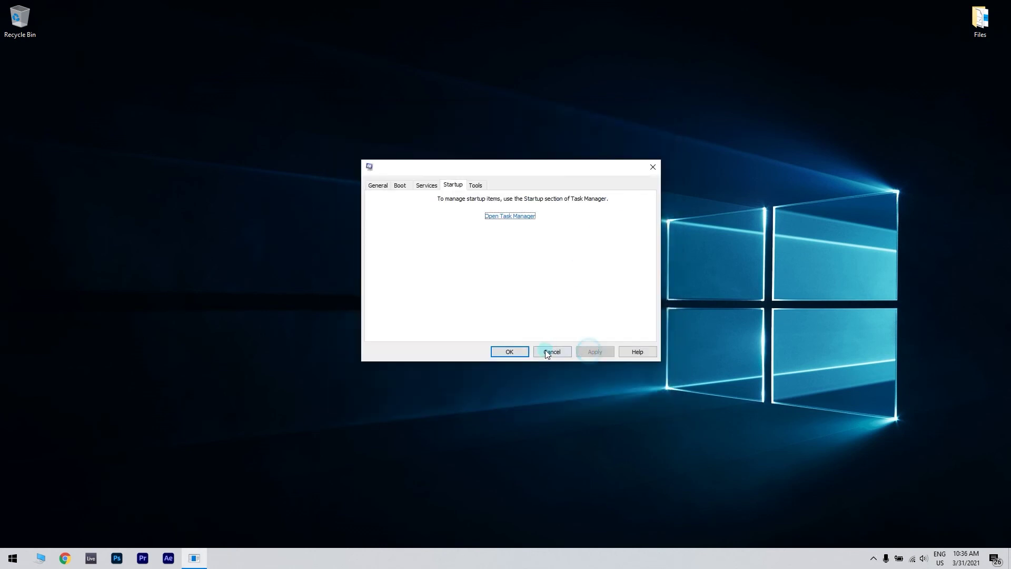
Confirm System Configuration with OK to close it
click(511, 352)
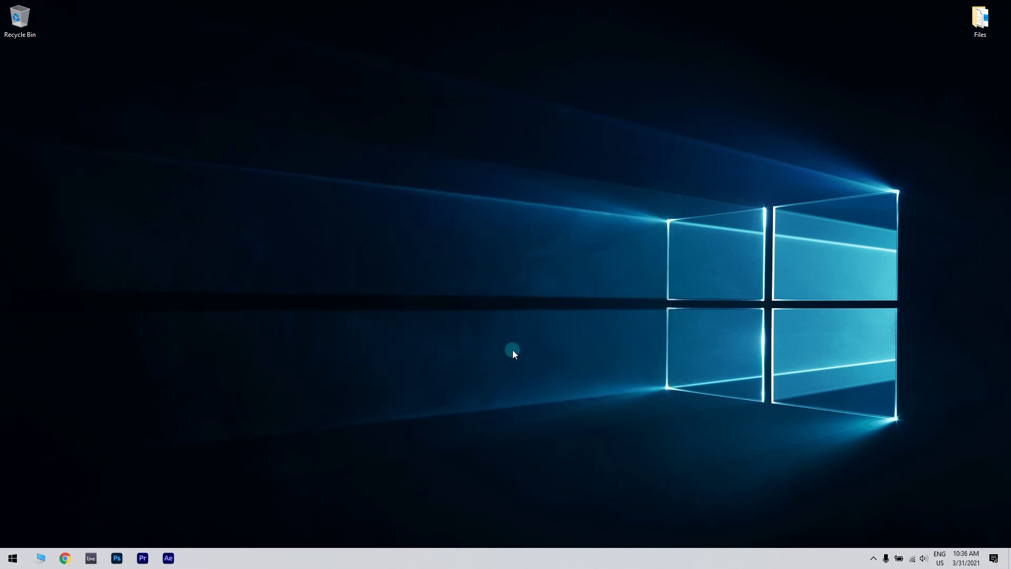